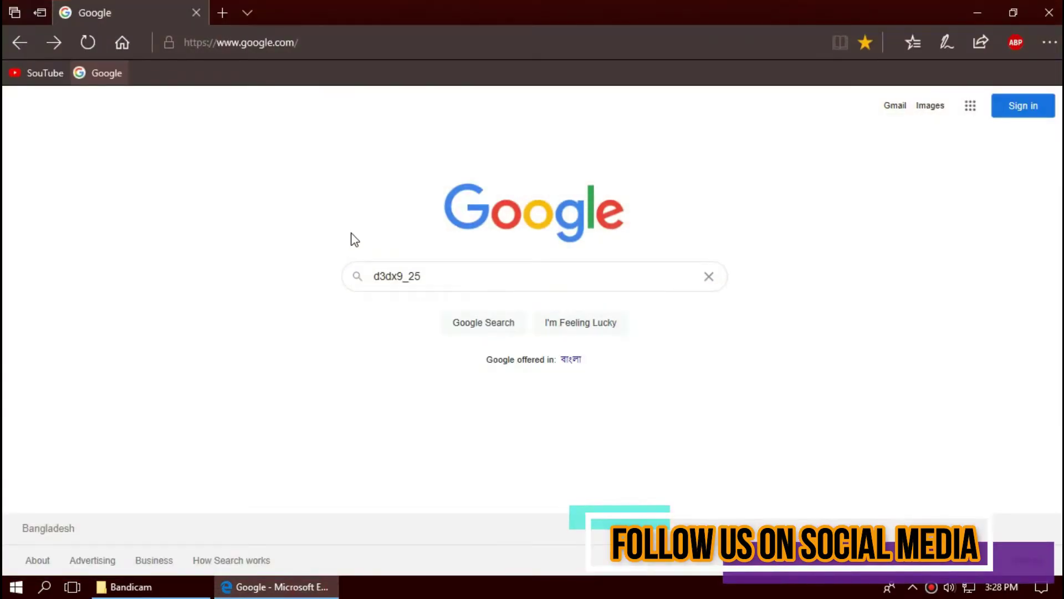
Step: Search Google for d3dx9_25 and open the DLL-files.com result for d3dx9_25.dll
{"action": "left_click", "coordinate": [448, 287]}
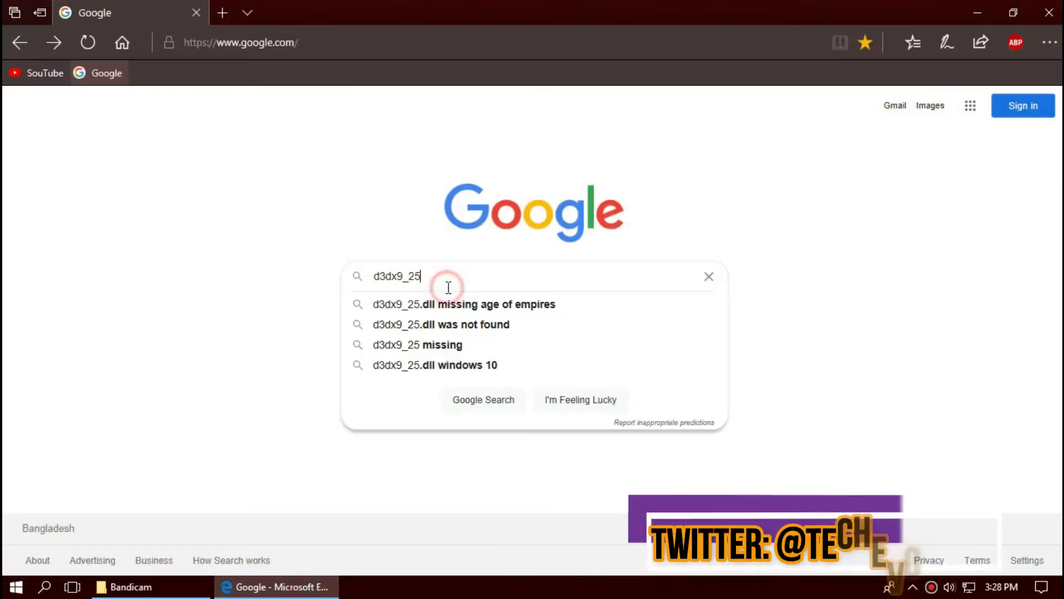
{"action": "key", "text": "Escape"}
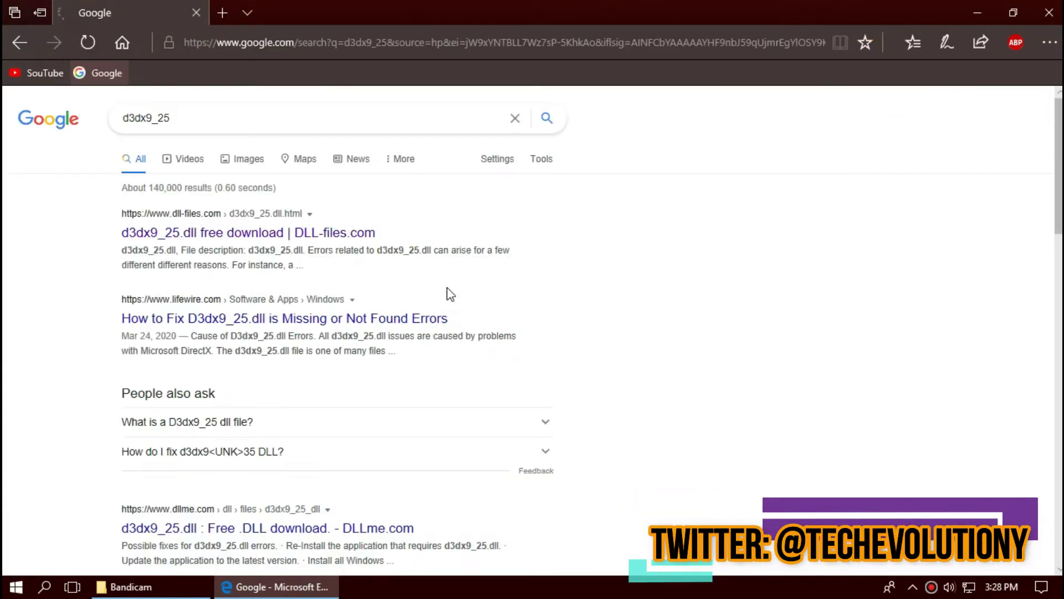
{"action": "left_click", "coordinate": [244, 235]}
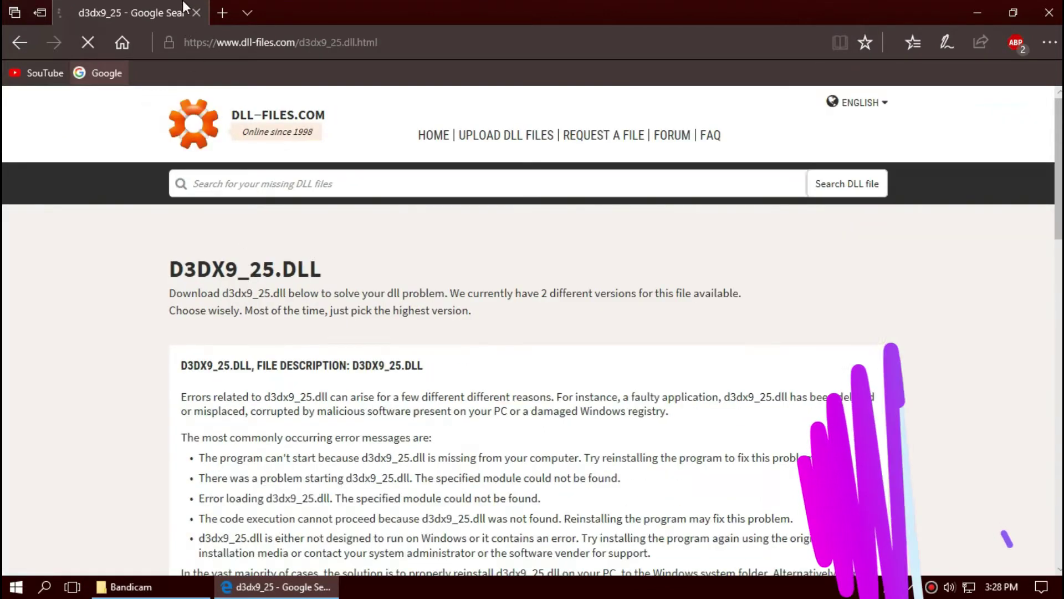
Step: Scroll the d3dx9_25.dll page to the version table and highlight the 64-bit version's details
{"action": "left_click", "coordinate": [222, 42]}
{"action": "scroll", "coordinate": [291, 157], "scroll_direction": "down", "scroll_amount": 2}
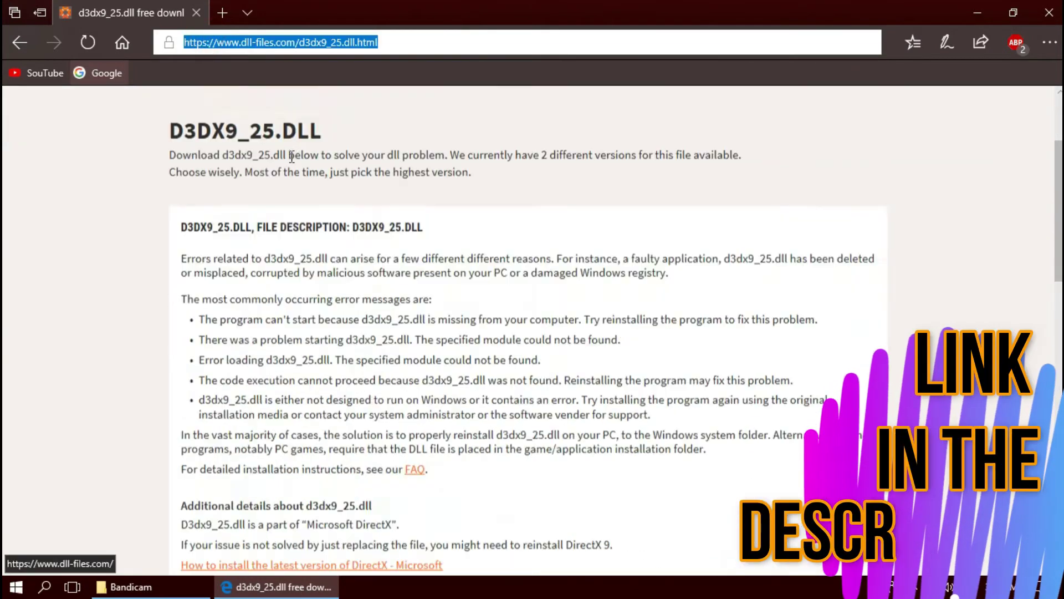
{"action": "scroll", "coordinate": [291, 157], "scroll_direction": "down", "scroll_amount": 8}
{"action": "left_click", "coordinate": [300, 178]}
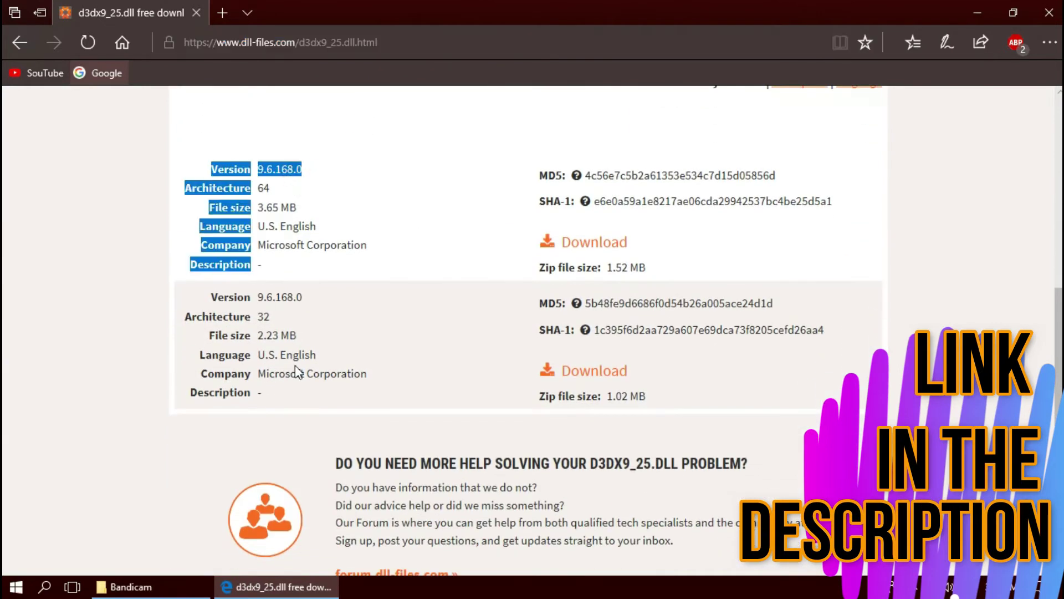
{"action": "left_click_drag", "start_coordinate": [298, 372], "coordinate": [304, 297]}
Step: Launch System Information by searching 'sys' from the Start menu
{"action": "left_click", "coordinate": [15, 587]}
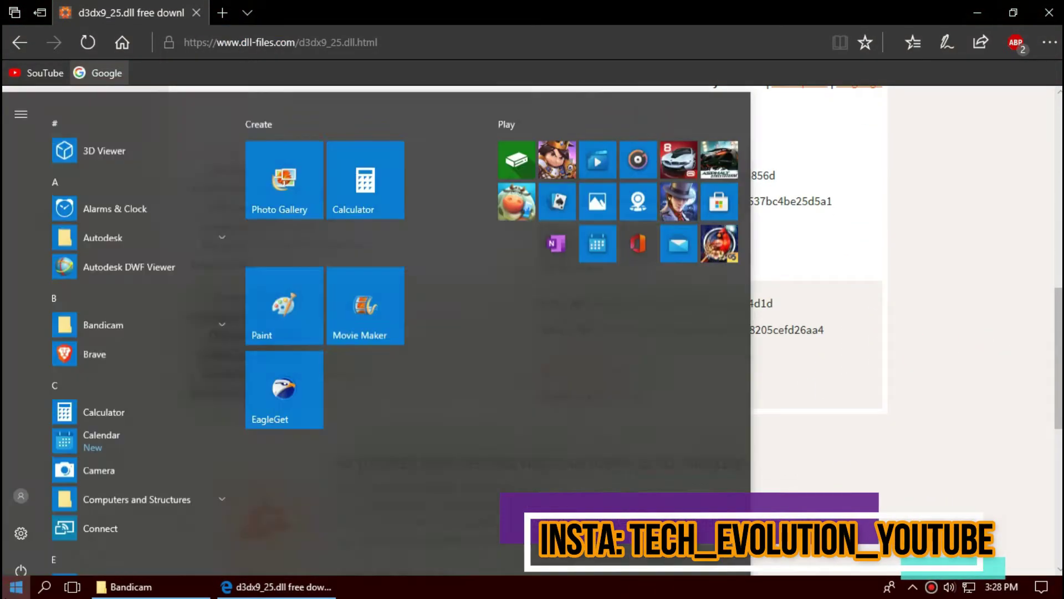
{"action": "type", "text": "ysy"}
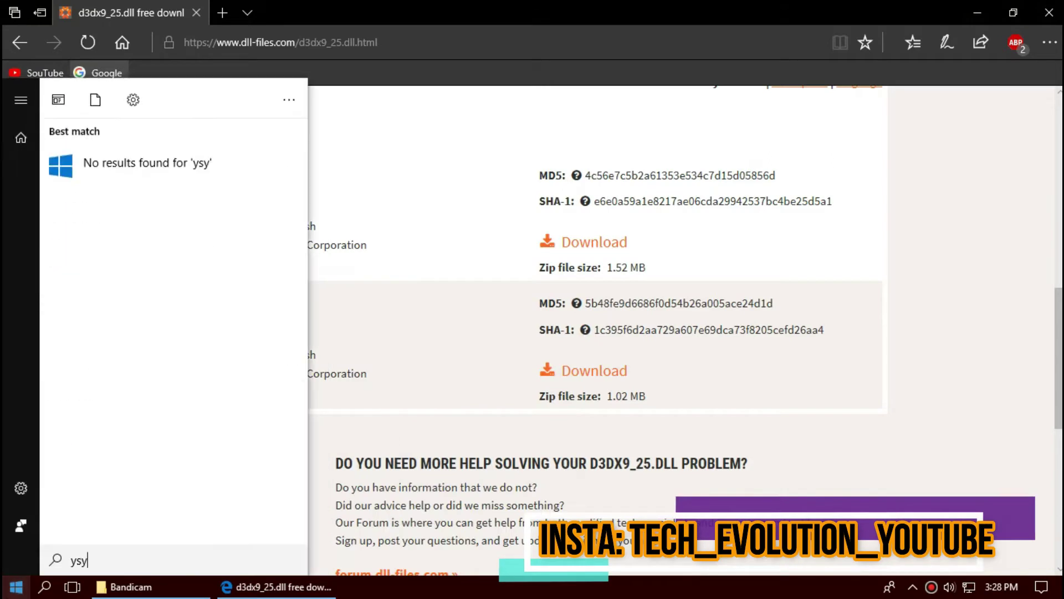
{"action": "key", "text": "BackSpace"}
{"action": "key", "text": "BackSpace"}
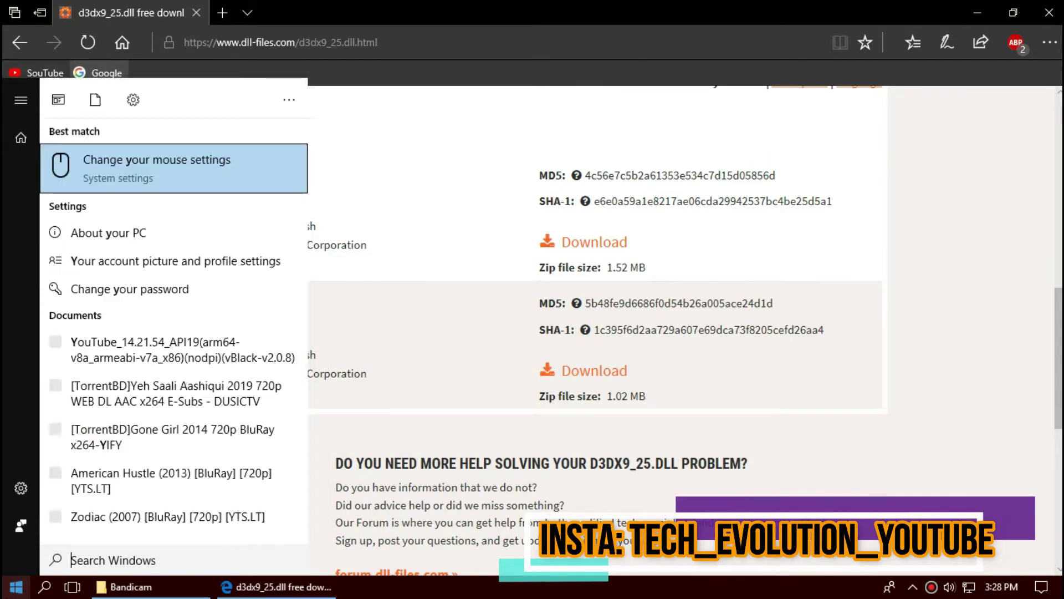
{"action": "type", "text": "sys"}
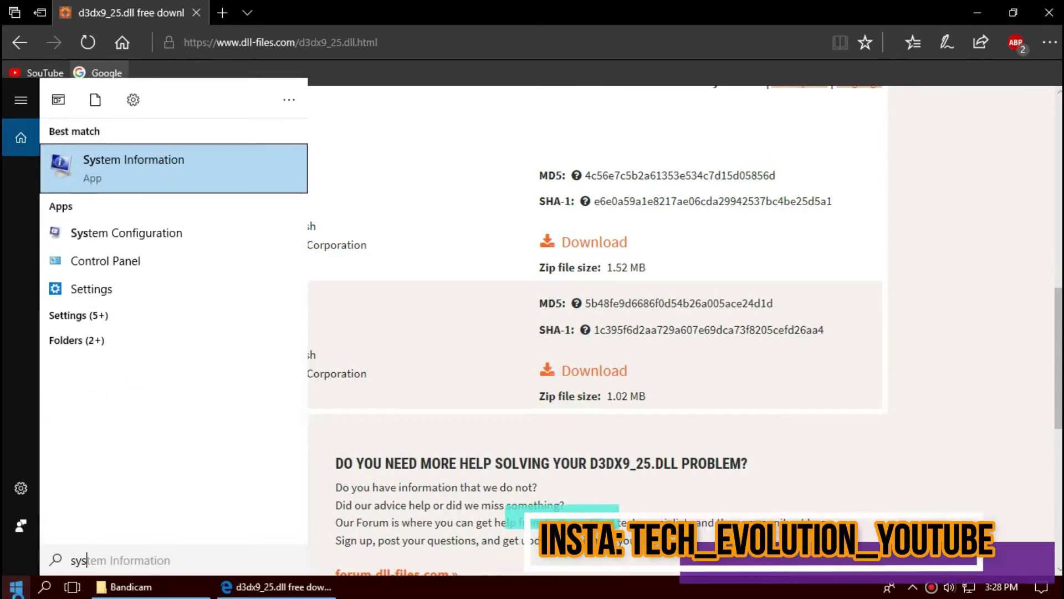
{"action": "key", "text": "Return"}
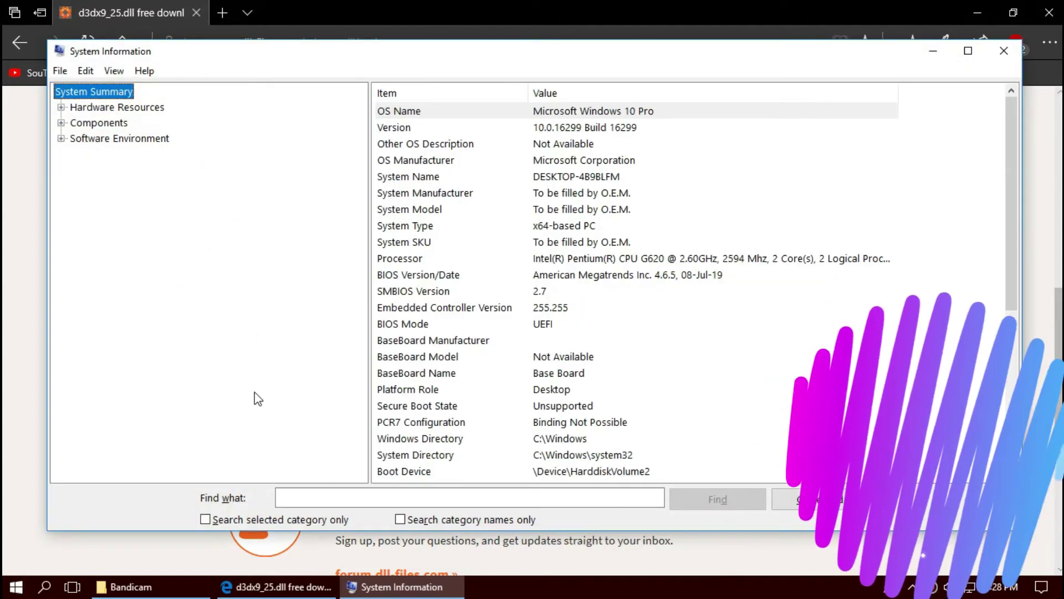
Step: Check the x64-based system type and Windows version, close System Information, and highlight the 32-bit version
{"action": "left_click", "coordinate": [560, 223]}
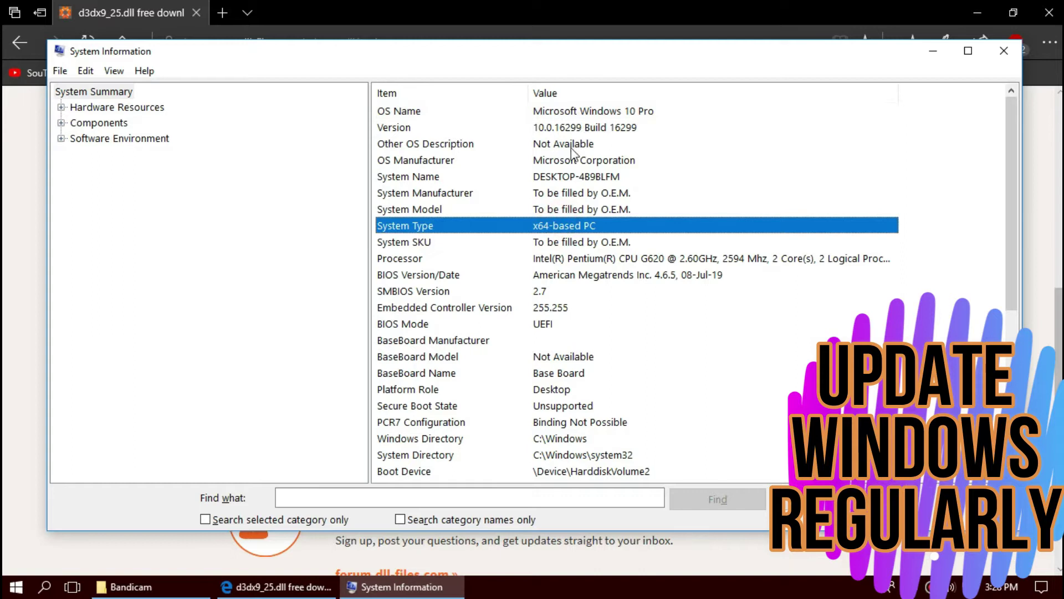
{"action": "left_click", "coordinate": [563, 130]}
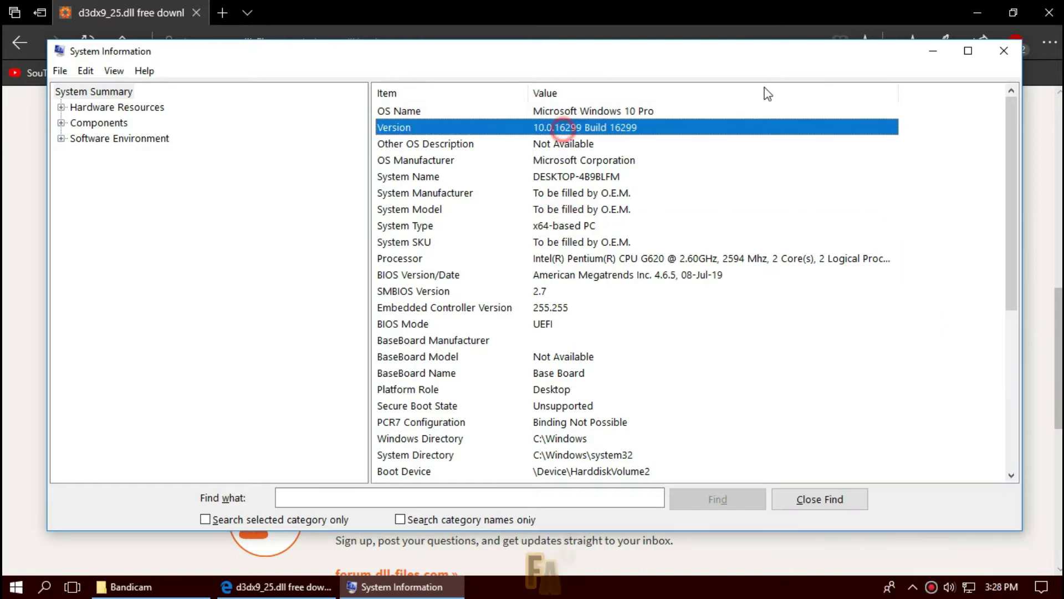
{"action": "left_click", "coordinate": [1004, 44]}
{"action": "left_click_drag", "start_coordinate": [191, 316], "coordinate": [282, 355]}
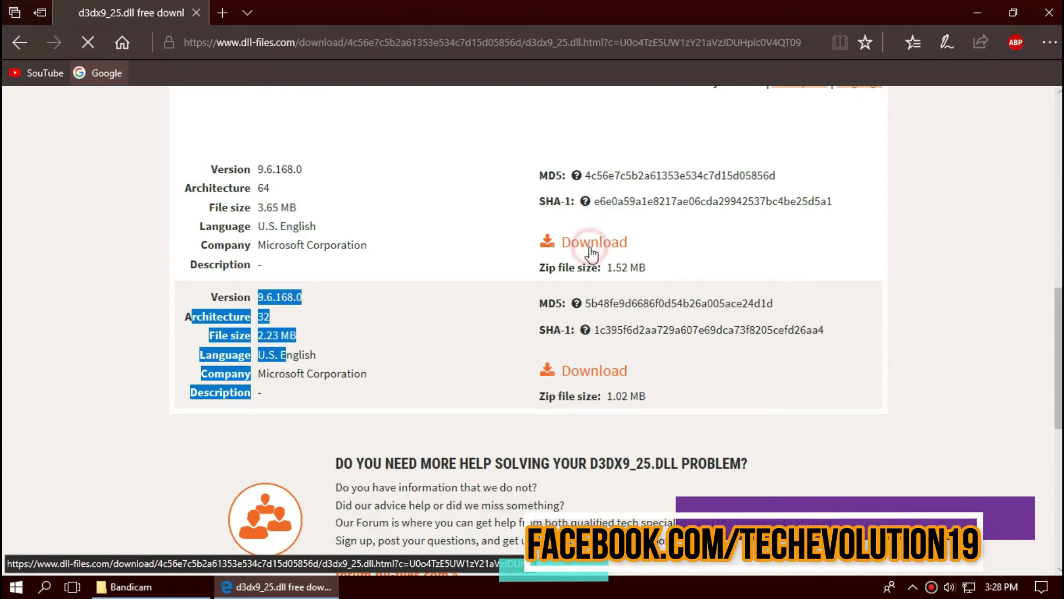
Step: Review the DLL registration instructions on the download page, then open the finished d3dx9_25.zip
{"action": "scroll", "coordinate": [333, 249], "scroll_direction": "down", "scroll_amount": 10}
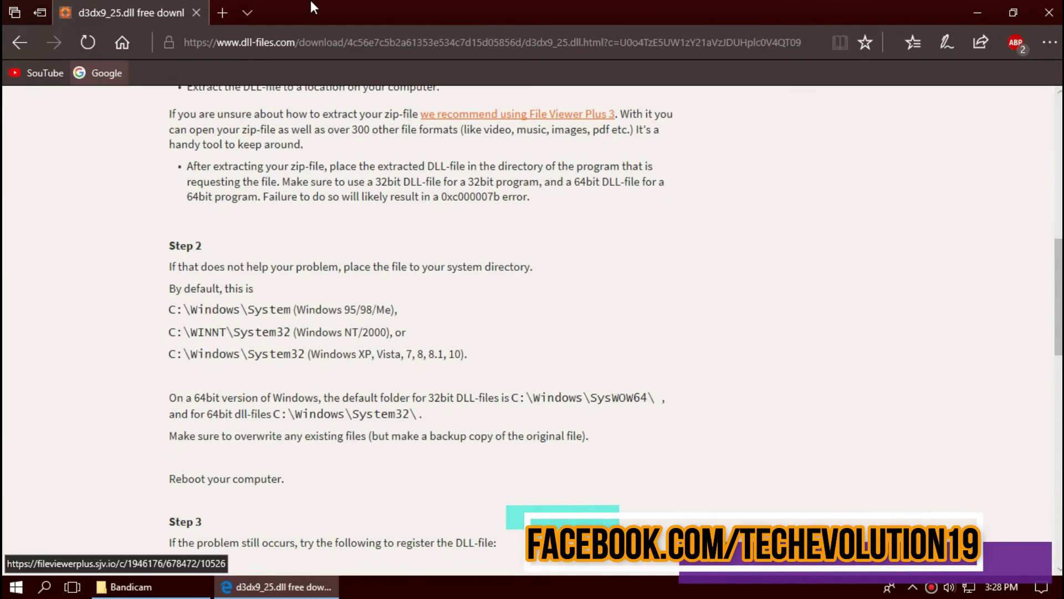
{"action": "left_click", "coordinate": [309, 43]}
{"action": "scroll", "coordinate": [364, 231], "scroll_direction": "down", "scroll_amount": 8}
{"action": "left_click_drag", "start_coordinate": [345, 106], "coordinate": [362, 201]}
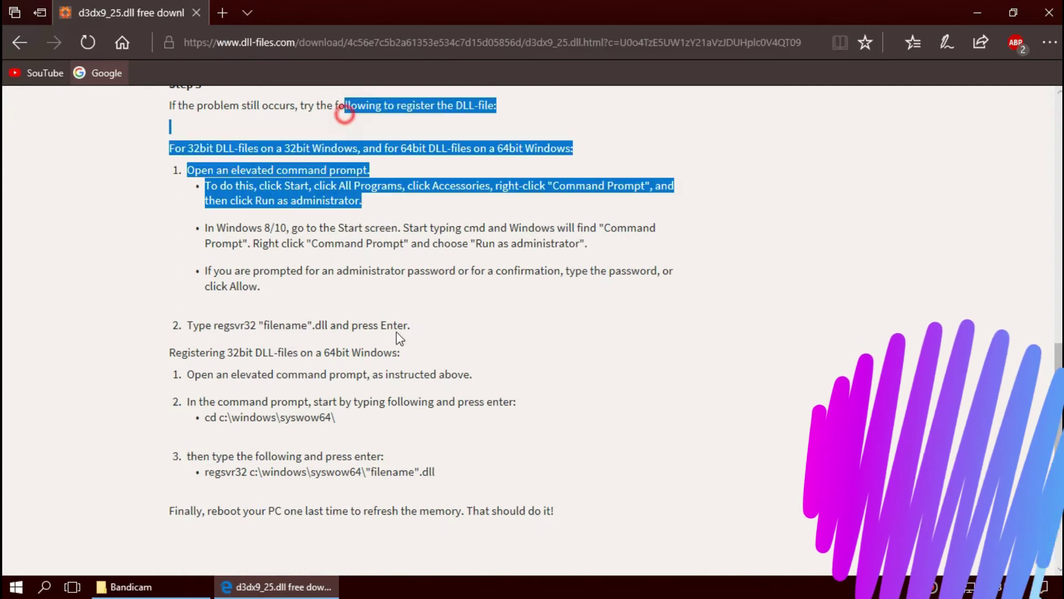
{"action": "left_click_drag", "start_coordinate": [400, 338], "coordinate": [421, 430]}
{"action": "scroll", "coordinate": [389, 347], "scroll_direction": "up", "scroll_amount": 10}
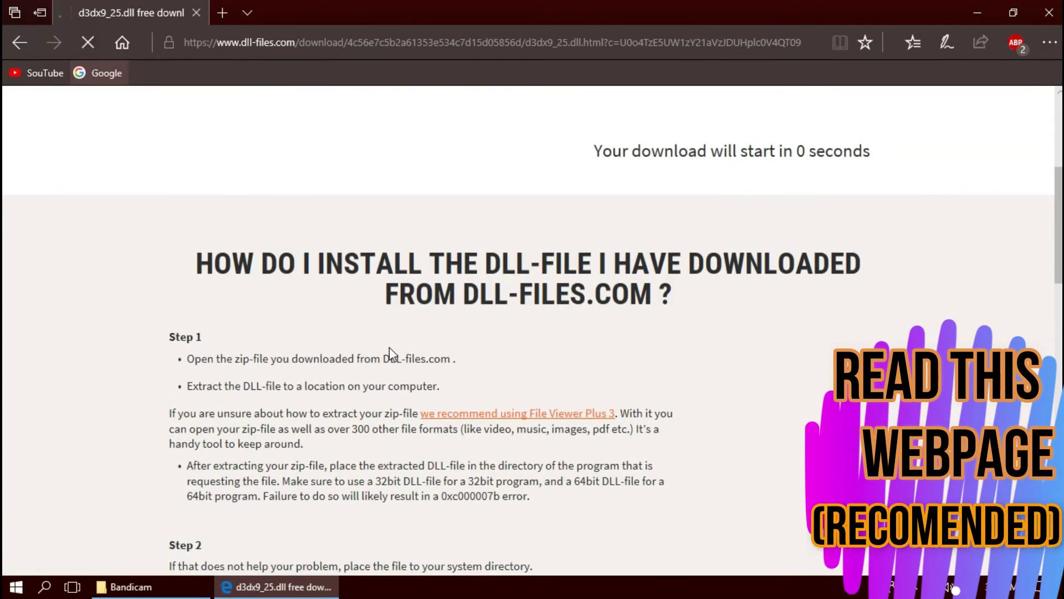
{"action": "left_click", "coordinate": [597, 546]}
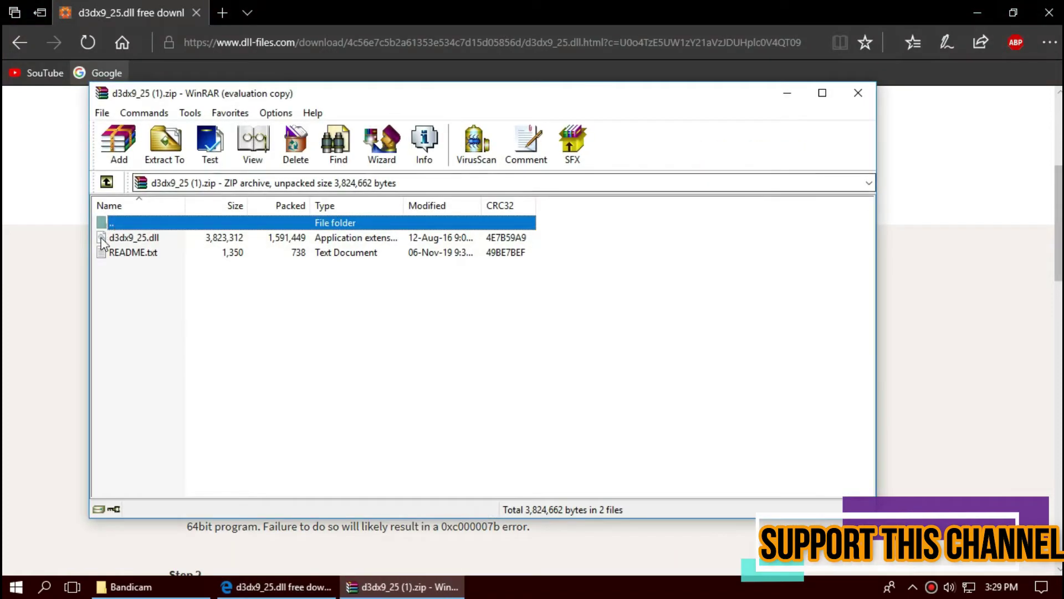
Step: Select d3dx9_25.dll inside the d3dx9_25 archive in WinRAR
{"action": "left_click", "coordinate": [114, 238]}
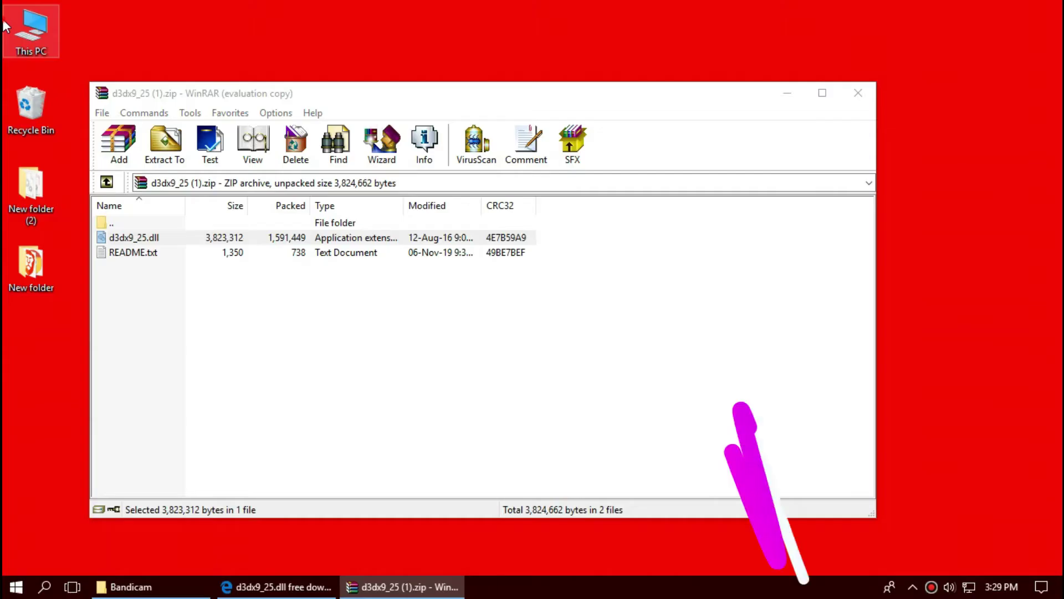
Step: Browse from This PC to the C:\Windows\System32 folder
{"action": "double_click", "coordinate": [4, 25]}
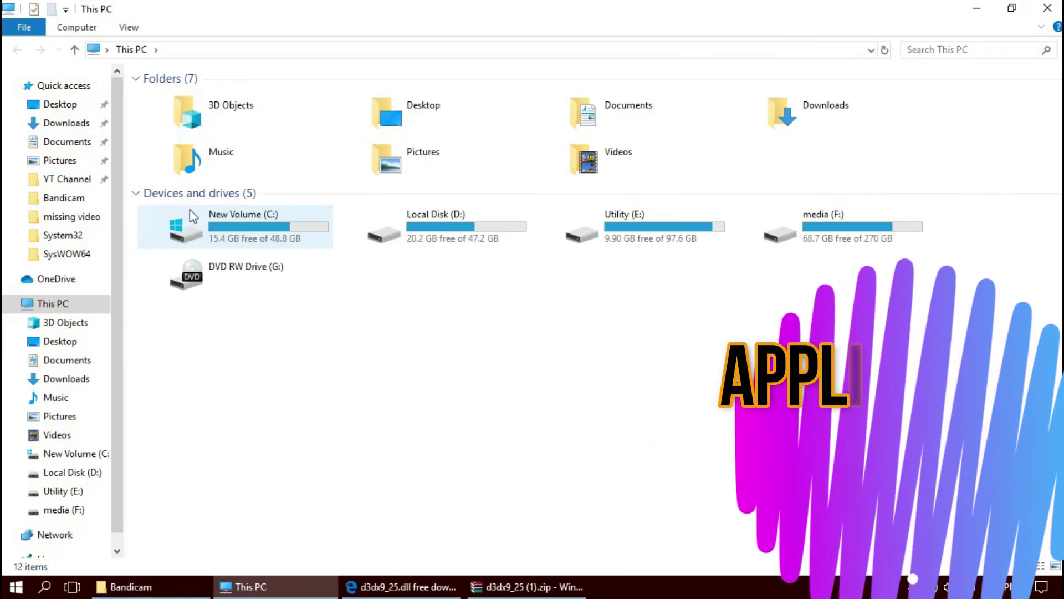
{"action": "double_click", "coordinate": [189, 209]}
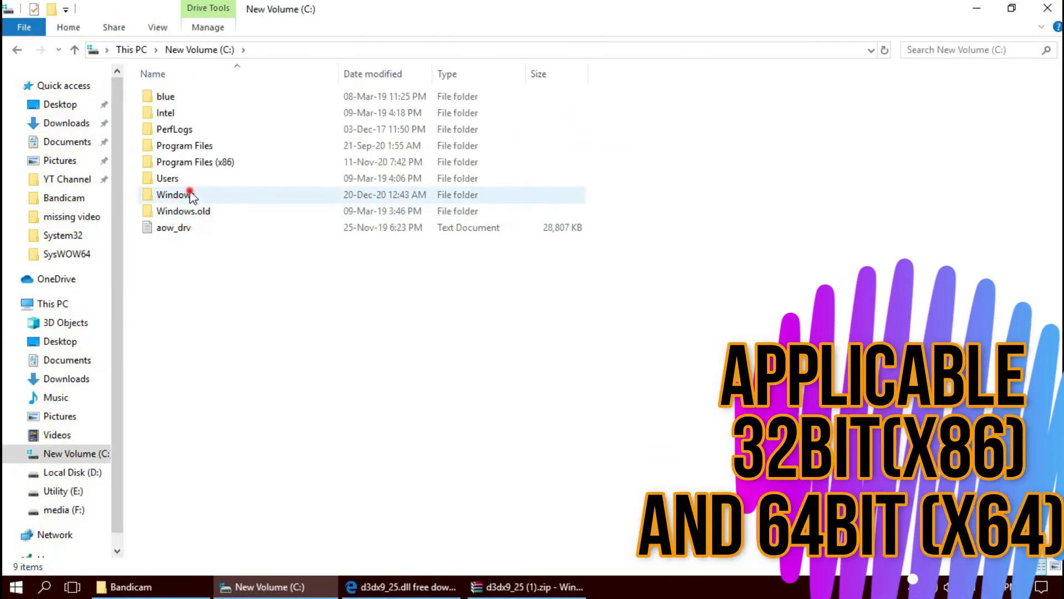
{"action": "double_click", "coordinate": [192, 195]}
{"action": "scroll", "coordinate": [382, 367], "scroll_direction": "down", "scroll_amount": 10}
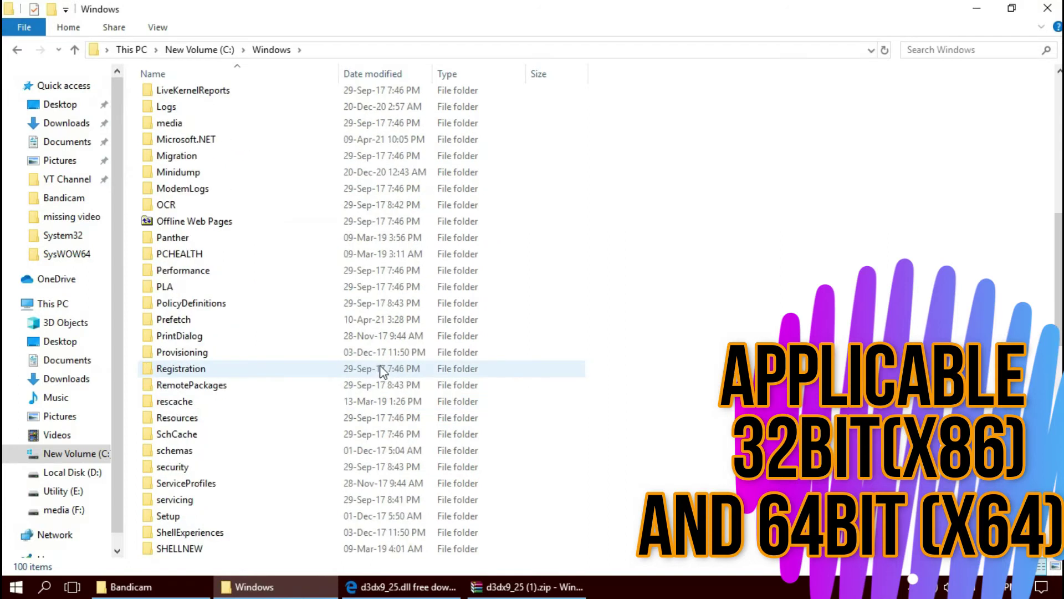
{"action": "scroll", "coordinate": [382, 367], "scroll_direction": "down", "scroll_amount": 10}
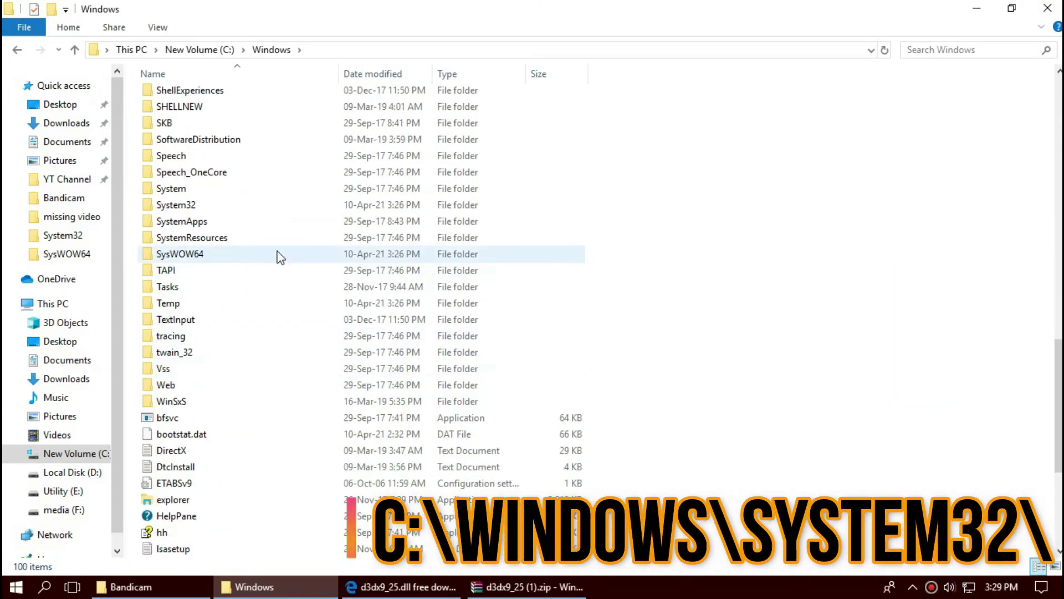
{"action": "left_click", "coordinate": [265, 205]}
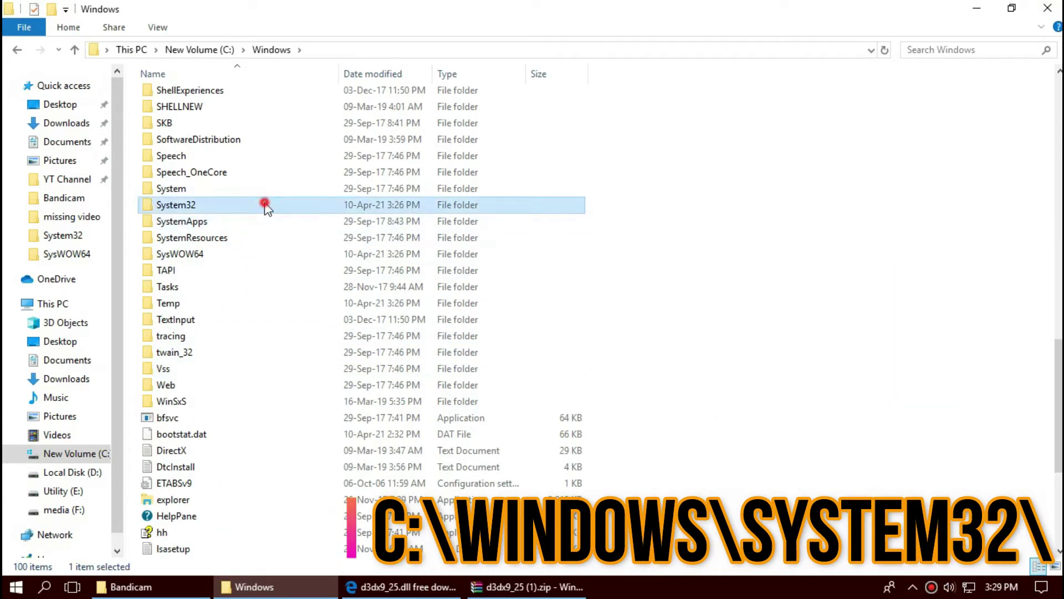
{"action": "double_click", "coordinate": [265, 205]}
Step: Drag d3dx9_25.dll from the archive into System32, replacing the existing file with administrator permission
{"action": "left_click", "coordinate": [511, 586]}
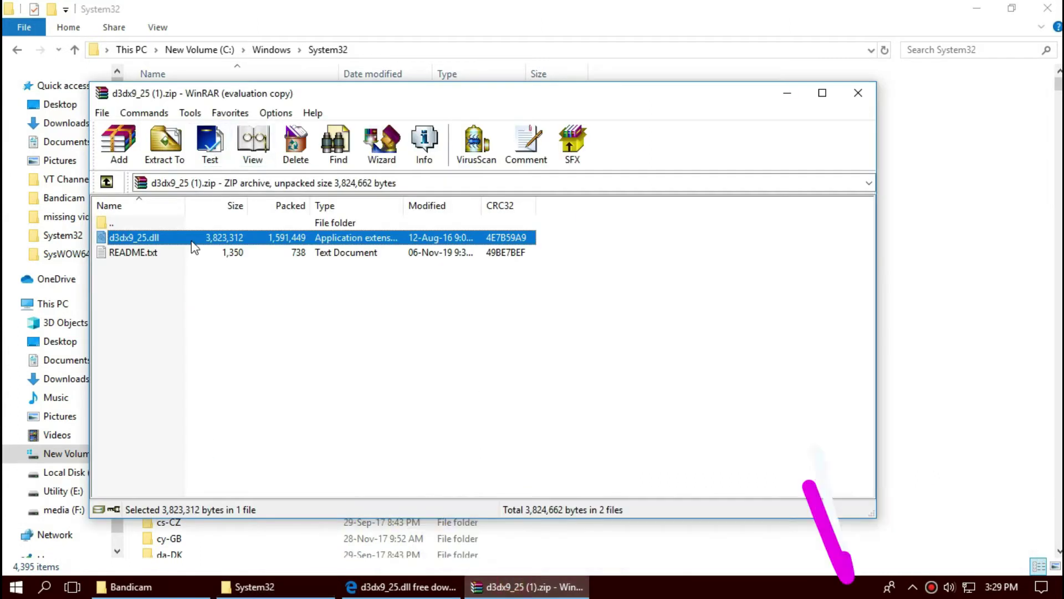
{"action": "mouse_move", "coordinate": [187, 245]}
{"action": "left_mouse_down"}
{"action": "mouse_move", "coordinate": [1014, 280]}
{"action": "mouse_move", "coordinate": [967, 281]}
{"action": "left_mouse_up"}
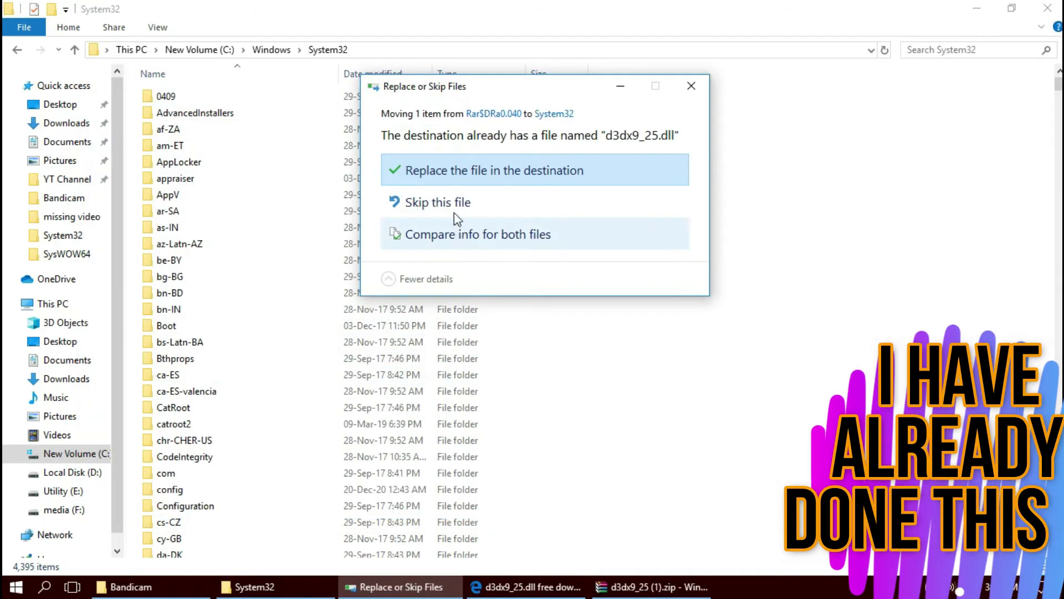
{"action": "left_click", "coordinate": [465, 171]}
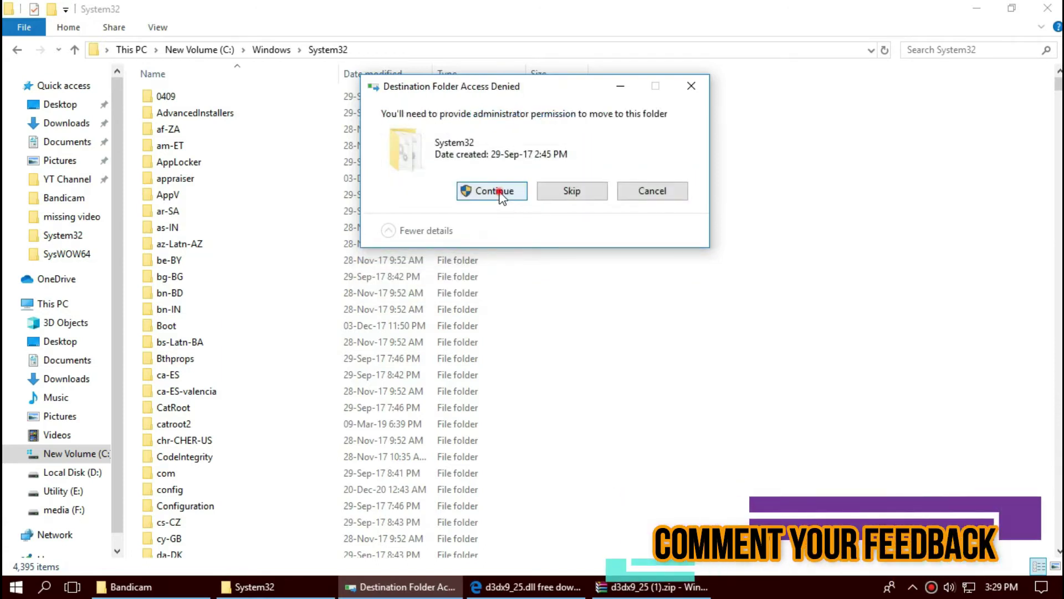
{"action": "left_click", "coordinate": [495, 190]}
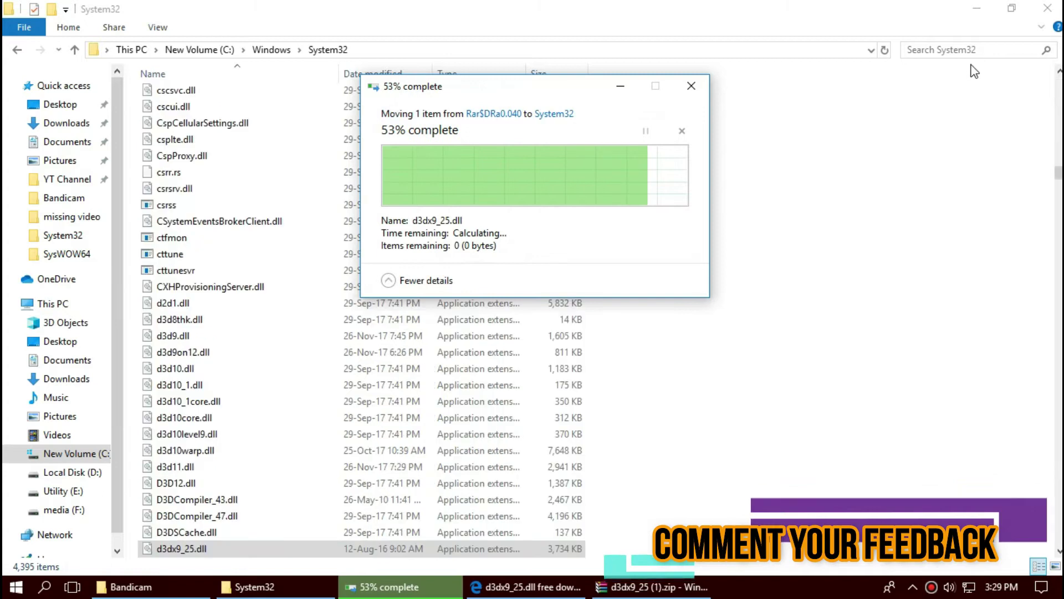
Step: Search System32 for d3dx9_25, select the 3.64 MB d3dx9_25.dll result, and close the window
{"action": "left_click", "coordinate": [951, 50]}
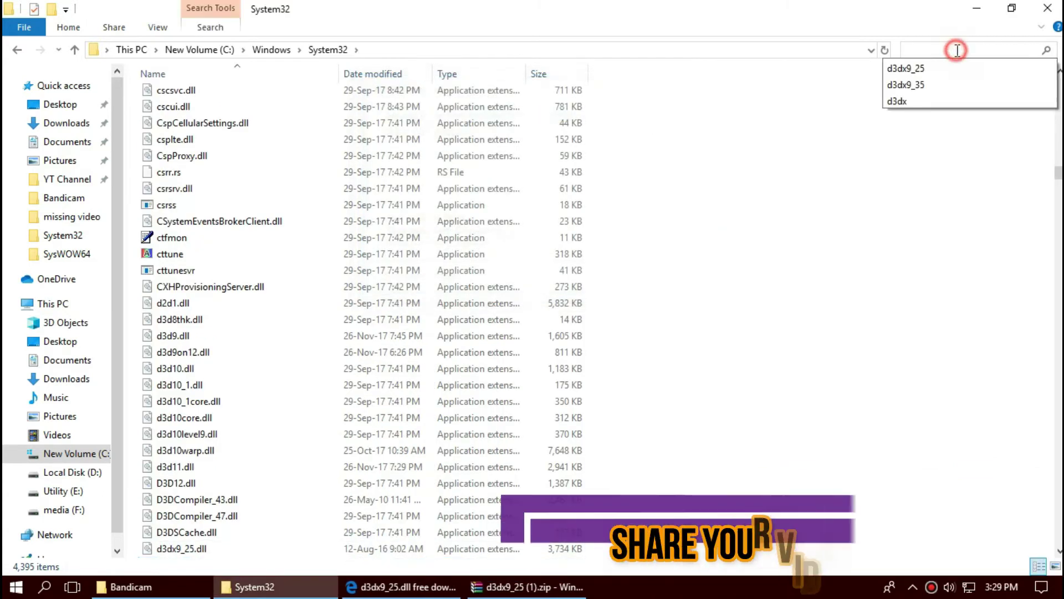
{"action": "left_click", "coordinate": [945, 70]}
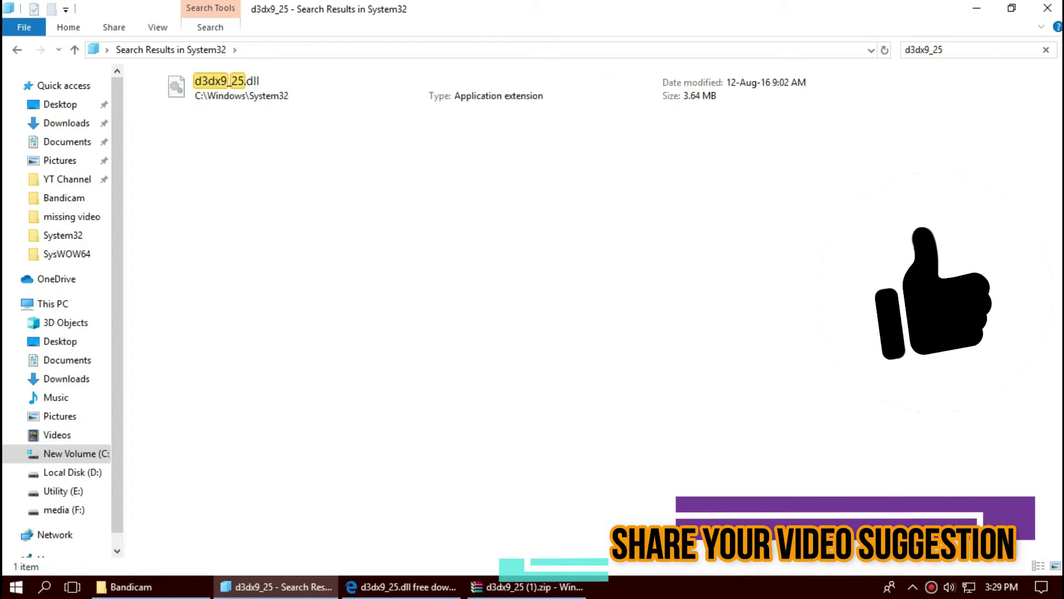
{"action": "left_click", "coordinate": [686, 104]}
{"action": "left_click", "coordinate": [1048, 8]}
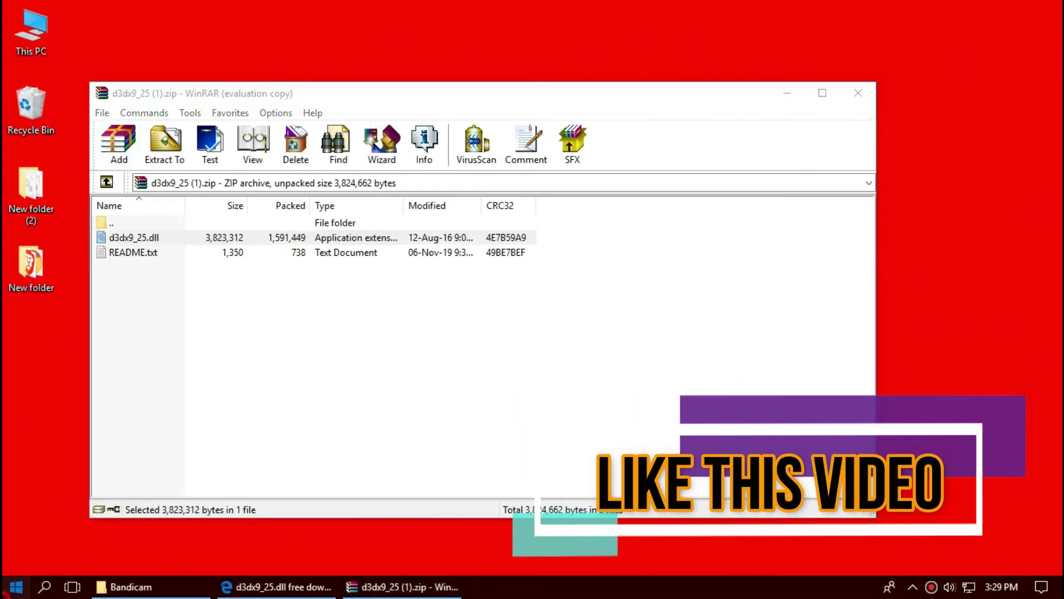
Step: Open and dismiss the Start menu's power choices, then open This PC from the desktop
{"action": "left_click", "coordinate": [4, 591]}
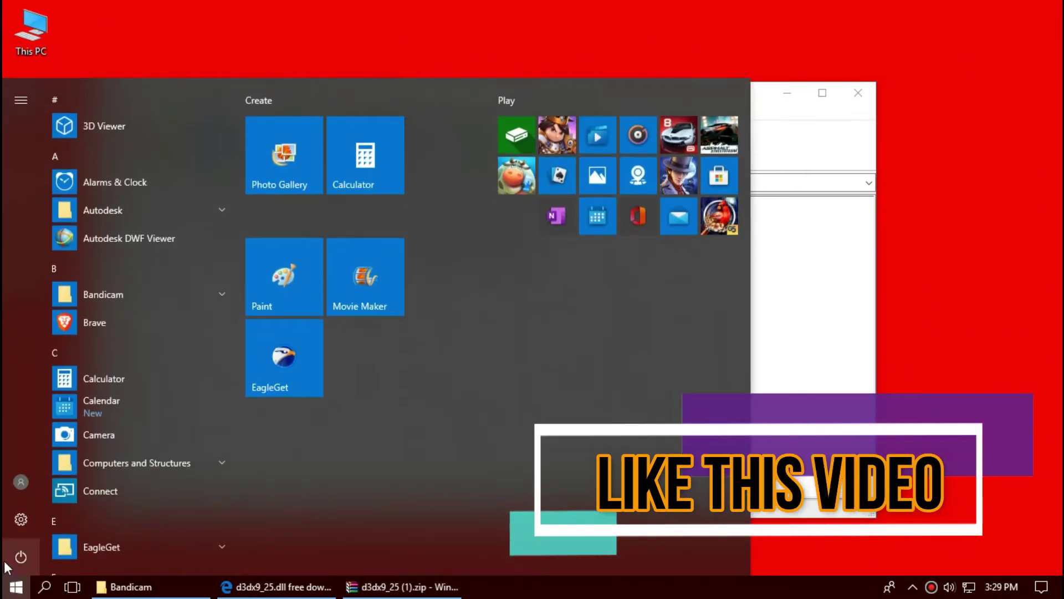
{"action": "left_click", "coordinate": [21, 557]}
{"action": "key", "text": "Escape"}
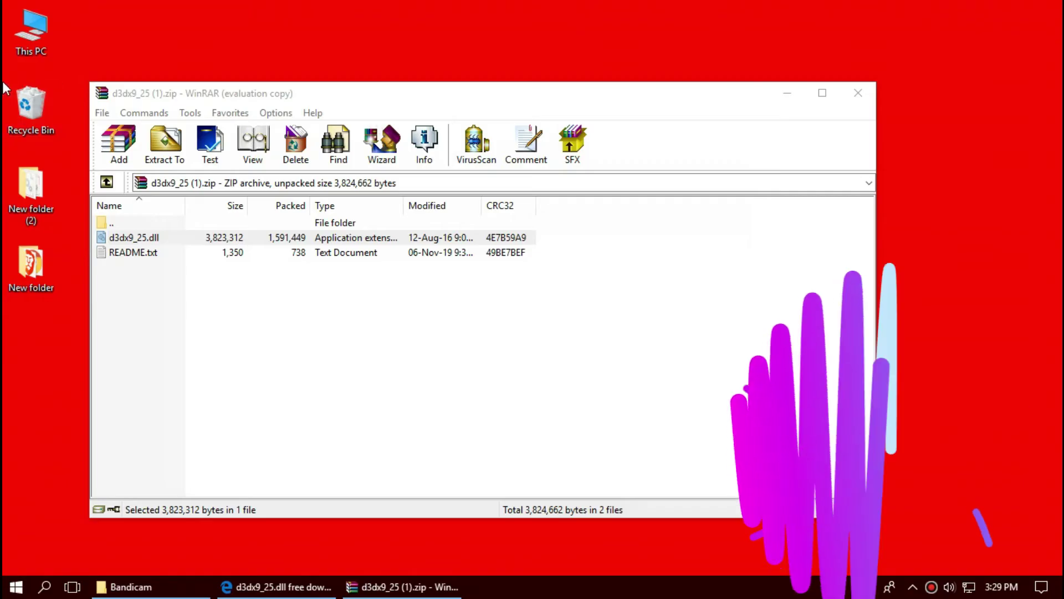
{"action": "double_click", "coordinate": [24, 53]}
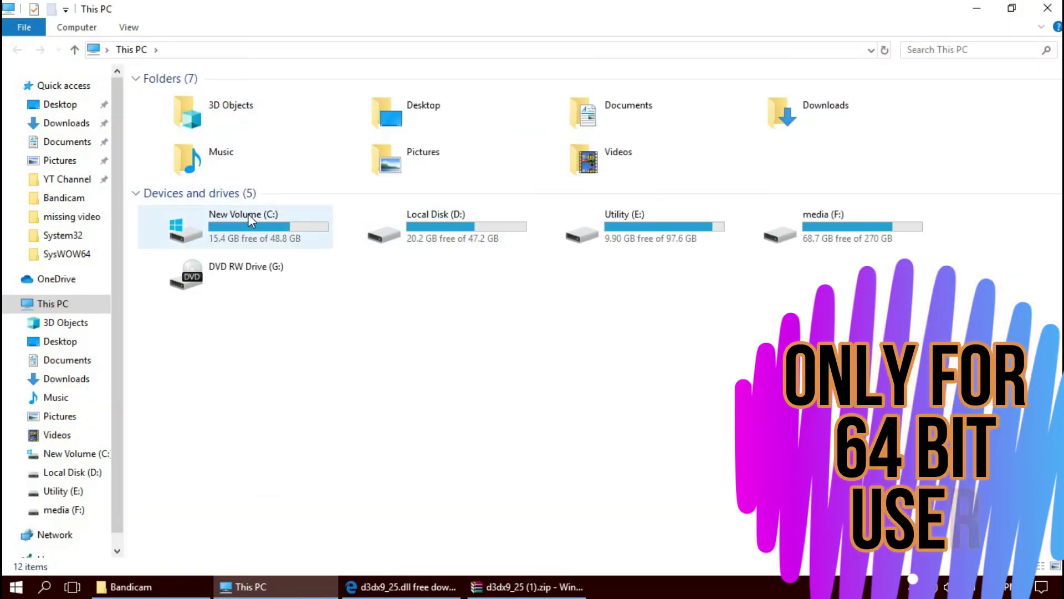
Step: Browse from the C: drive to the C:\Windows\SysWOW64 folder
{"action": "double_click", "coordinate": [247, 214]}
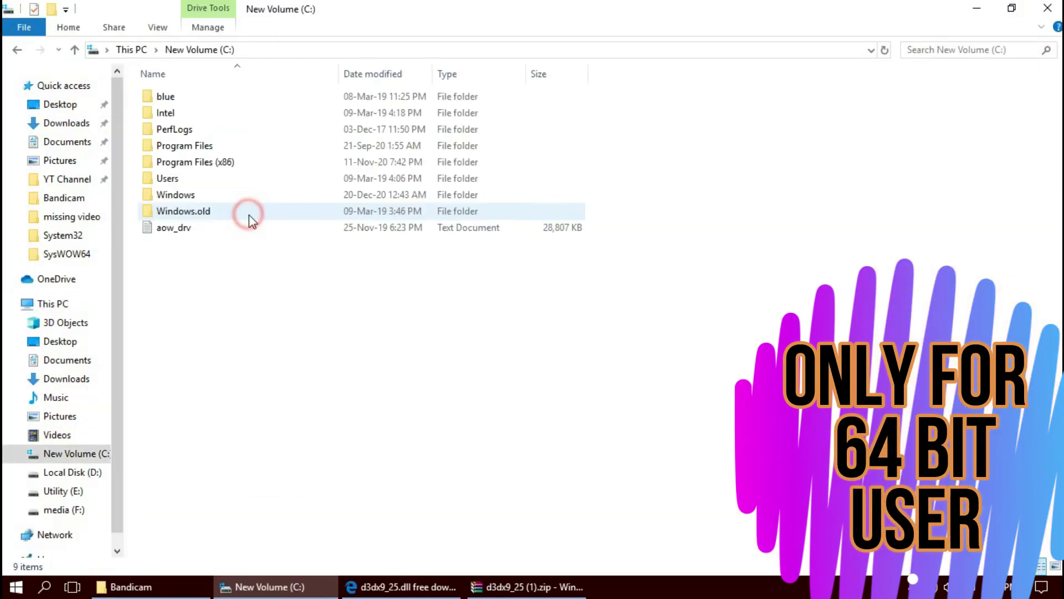
{"action": "double_click", "coordinate": [188, 194]}
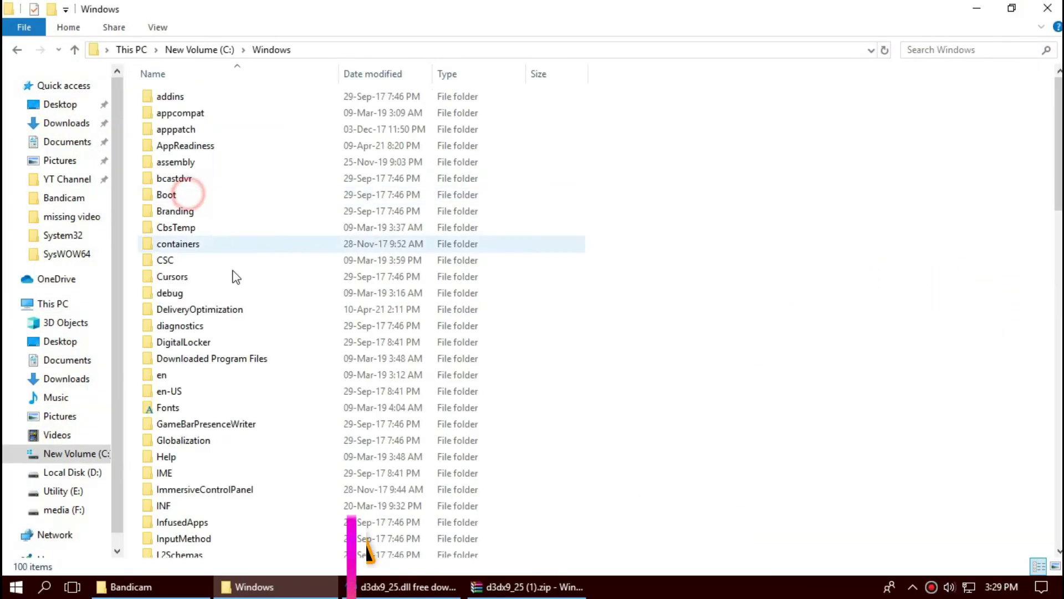
{"action": "scroll", "coordinate": [236, 277], "scroll_direction": "down", "scroll_amount": 20}
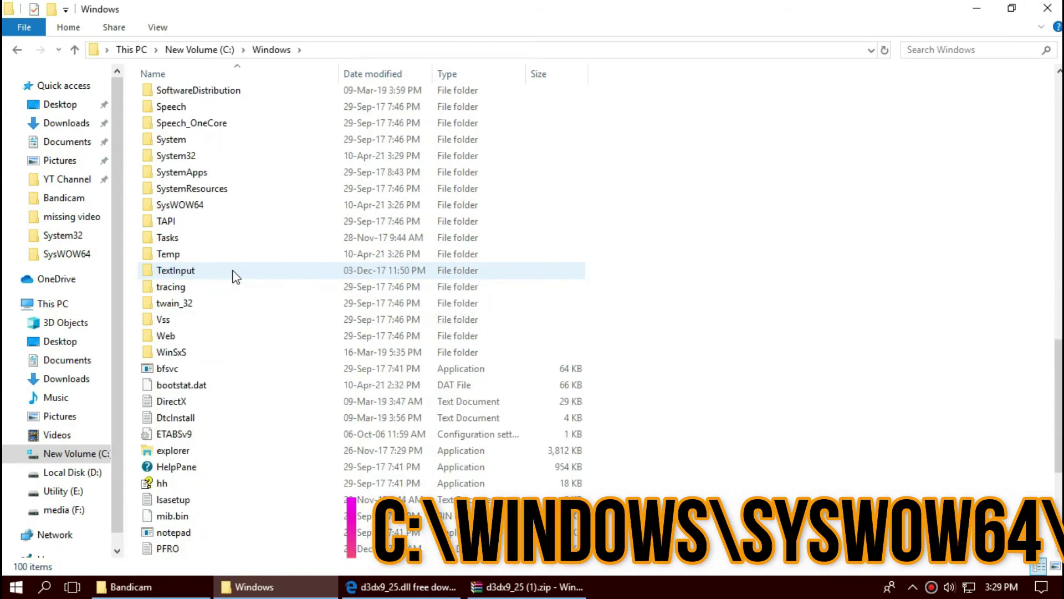
{"action": "scroll", "coordinate": [236, 278], "scroll_direction": "down", "scroll_amount": 2}
{"action": "left_click", "coordinate": [227, 114]}
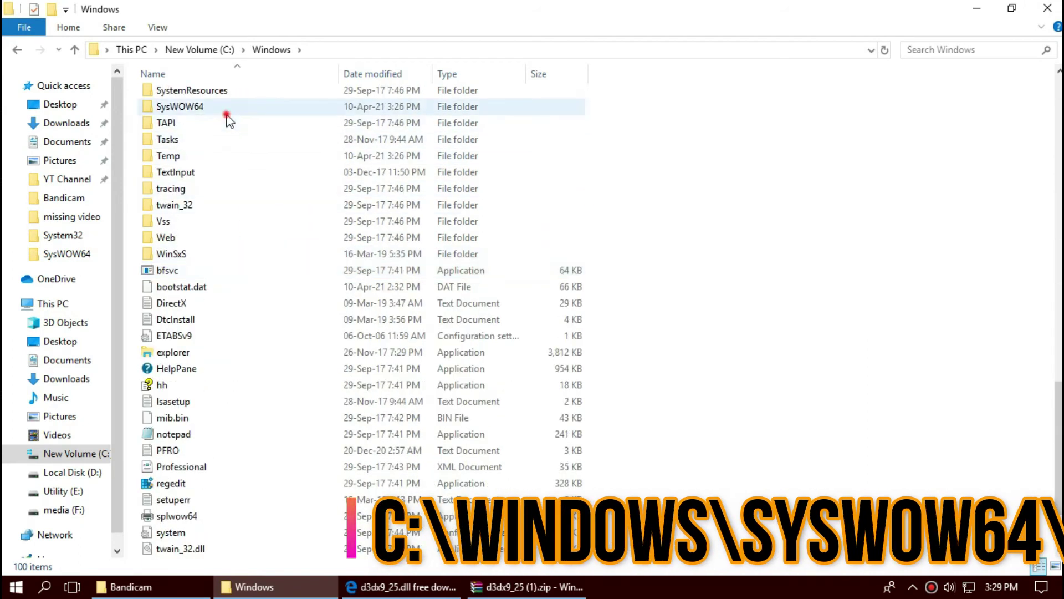
{"action": "double_click", "coordinate": [227, 115]}
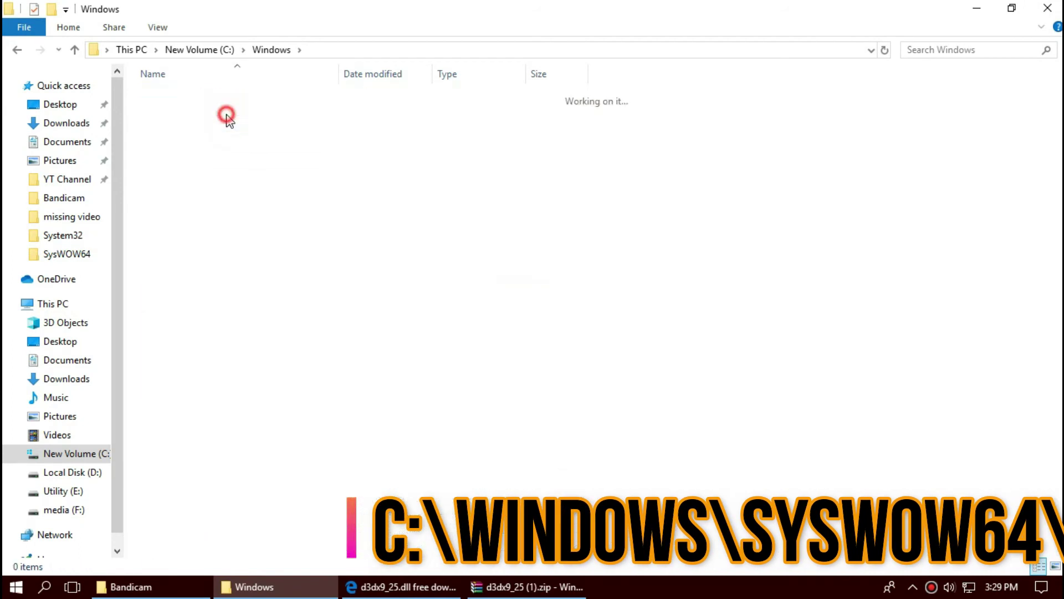
Step: Drag d3dx9_25.dll from the archive into SysWOW64, replacing the existing file with administrator permission
{"action": "left_click", "coordinate": [535, 589]}
{"action": "left_click_drag", "start_coordinate": [219, 239], "coordinate": [970, 299]}
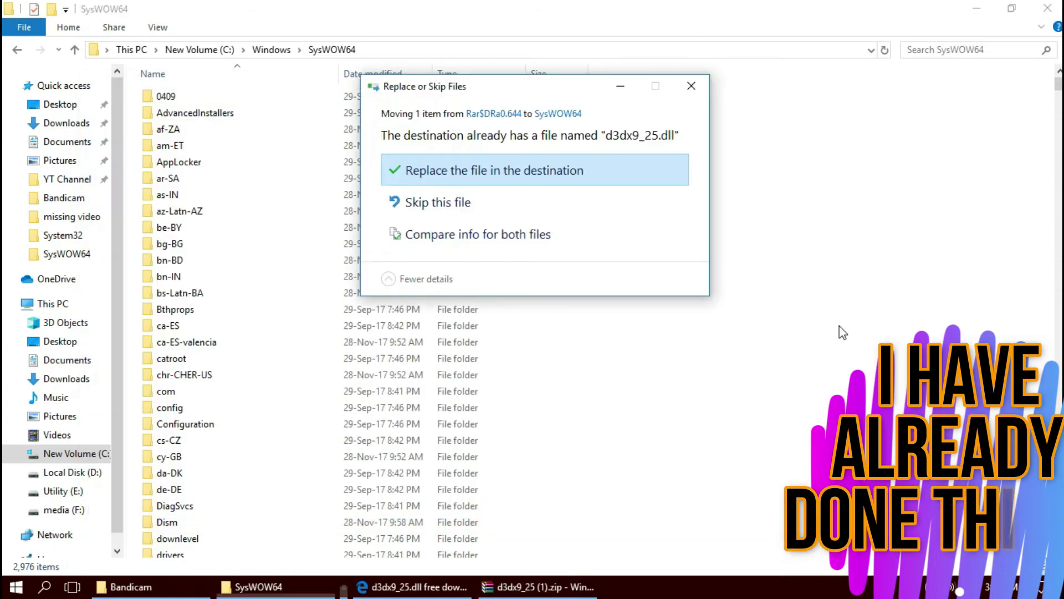
{"action": "left_click", "coordinate": [426, 168]}
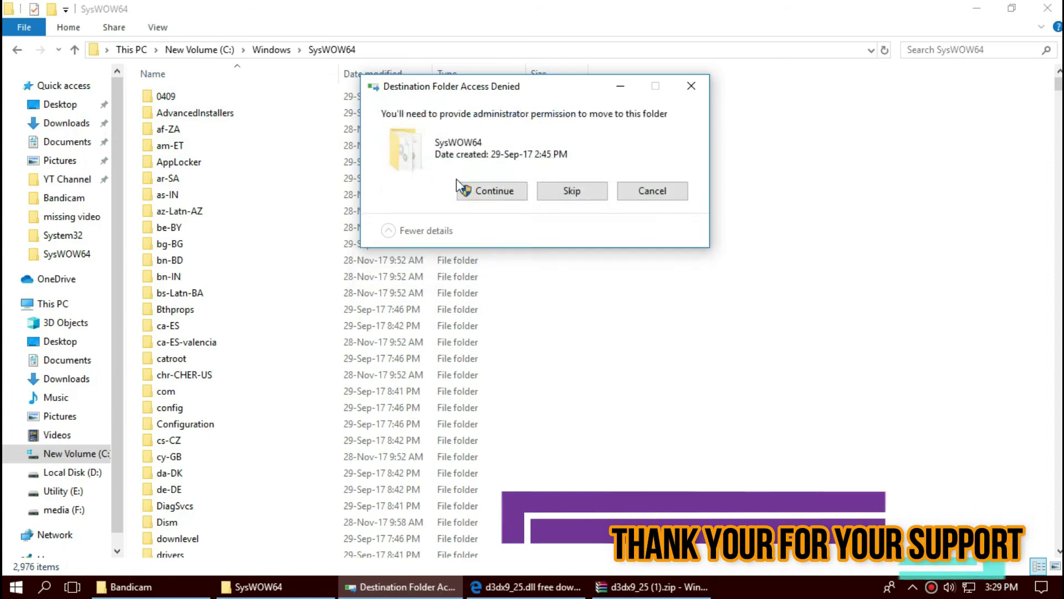
{"action": "left_click", "coordinate": [487, 192]}
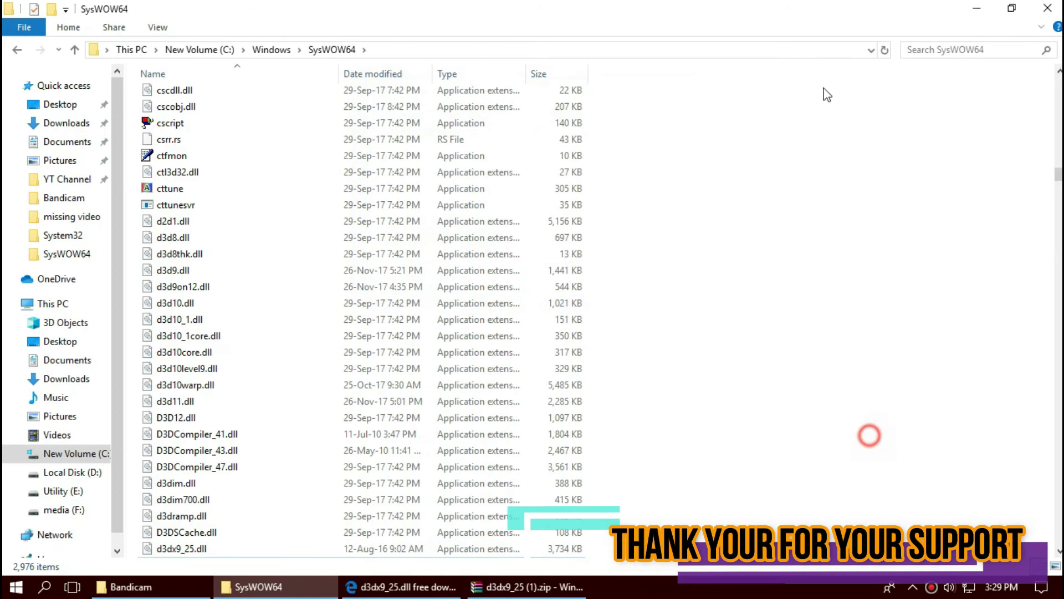
Step: Rerun the recent d3dx9_25 search in SysWOW64 and select the 3.64 MB d3dx9_25.dll result
{"action": "left_click", "coordinate": [920, 52]}
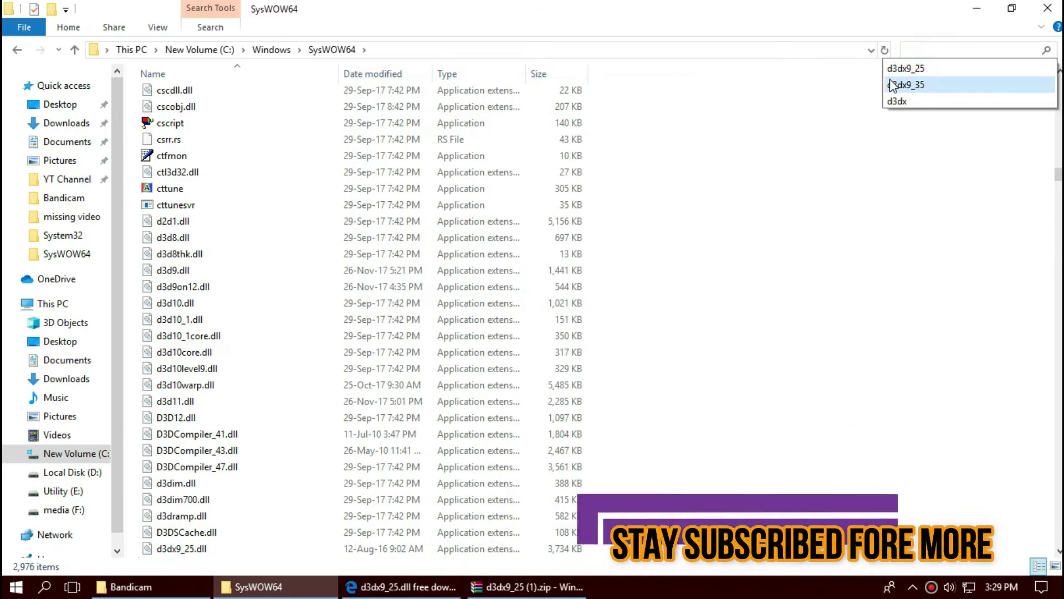
{"action": "left_click", "coordinate": [905, 69]}
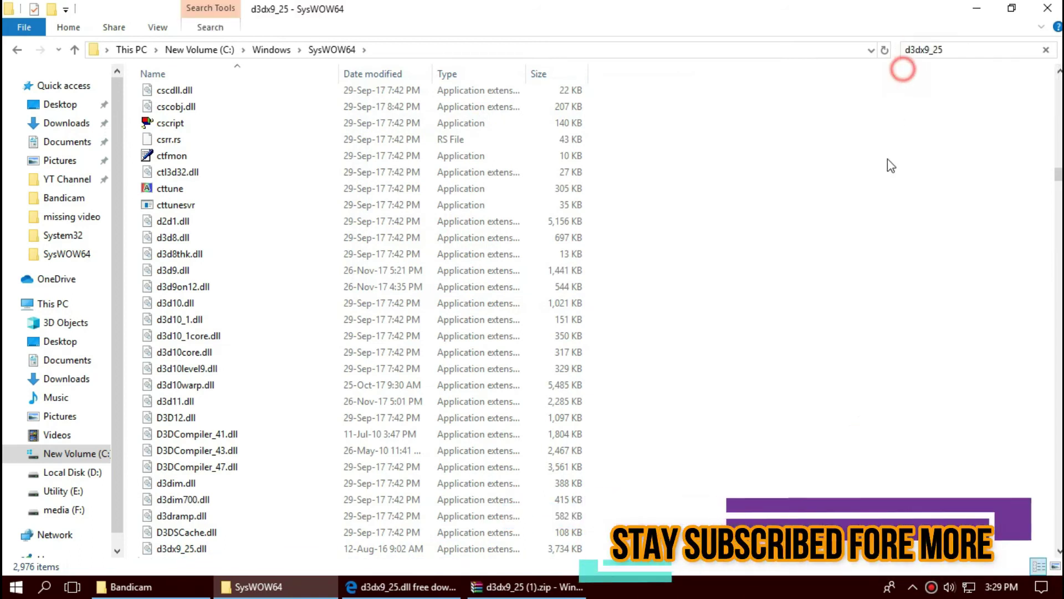
{"action": "left_click", "coordinate": [881, 206]}
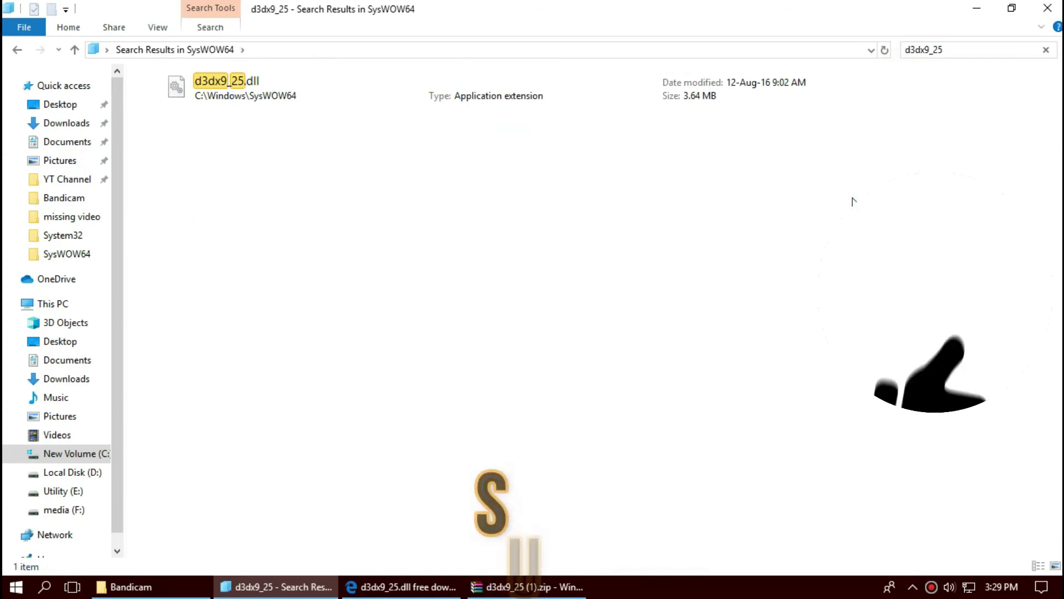
{"action": "left_click", "coordinate": [397, 76]}
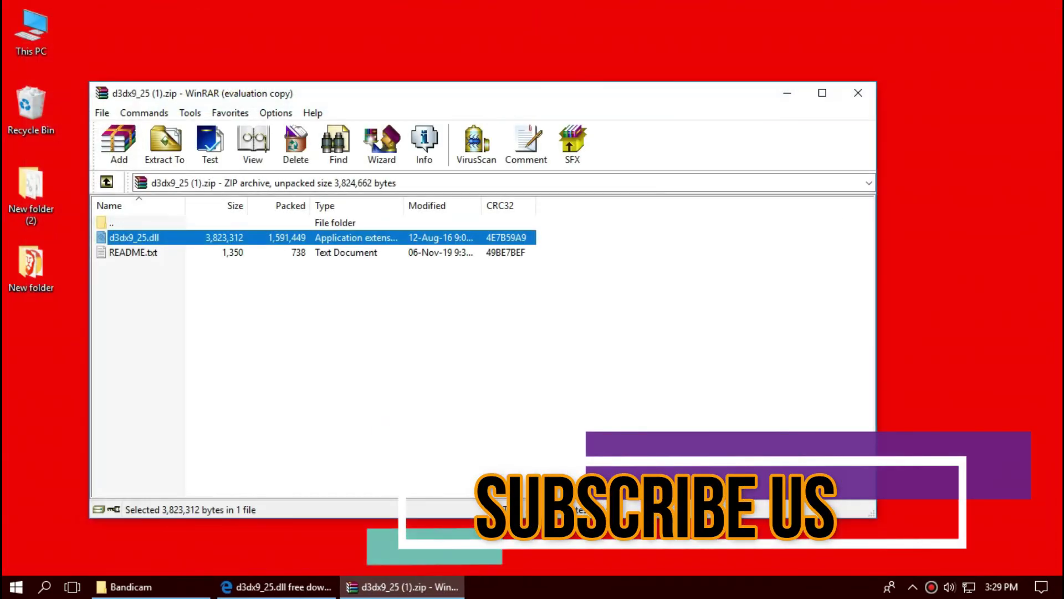
Step: Open the Start menu to reach the Restart option
{"action": "left_click", "coordinate": [13, 589]}
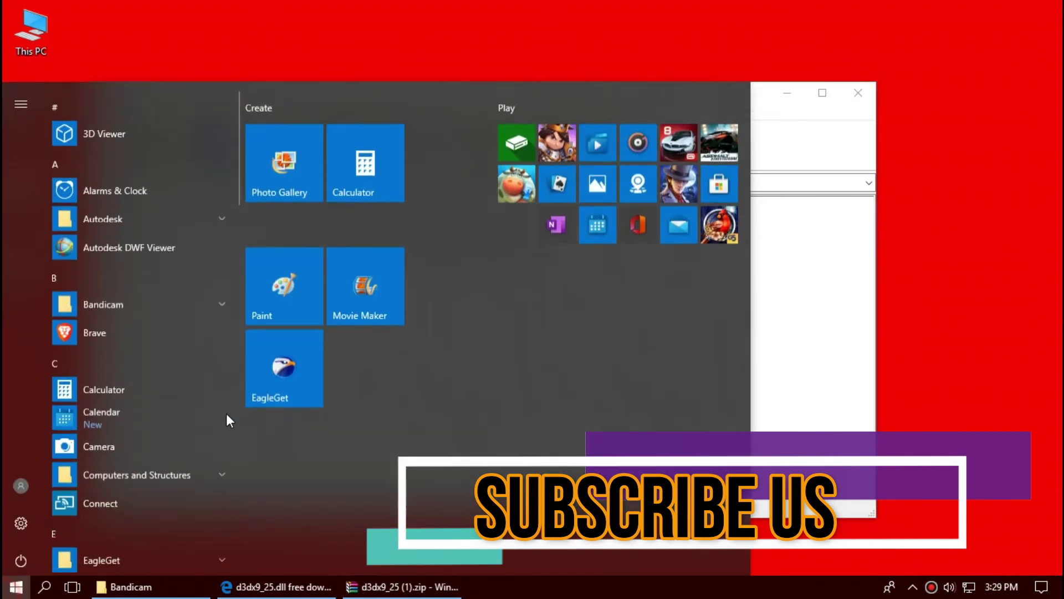